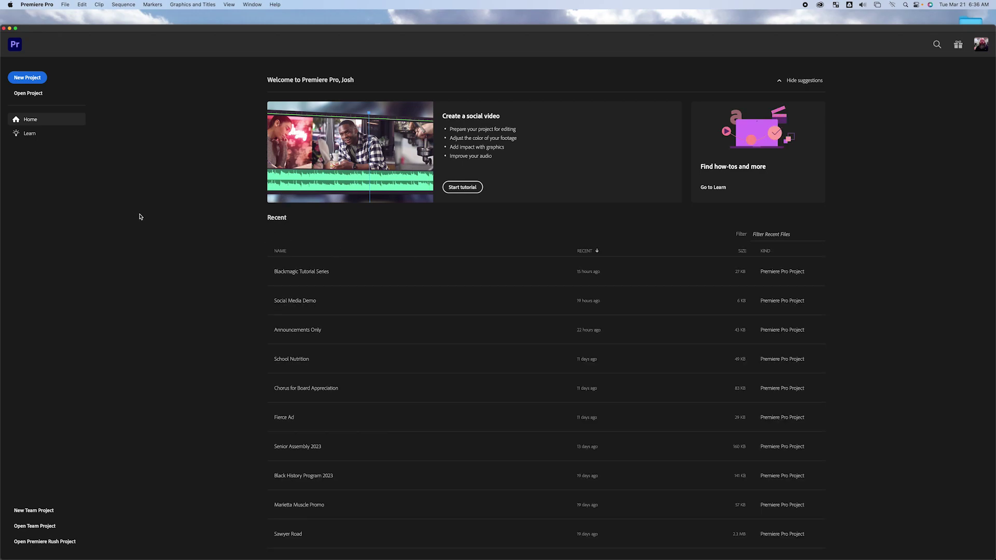
Create a new project named 'Quote Project' and open it for editing
left_click(23, 79)
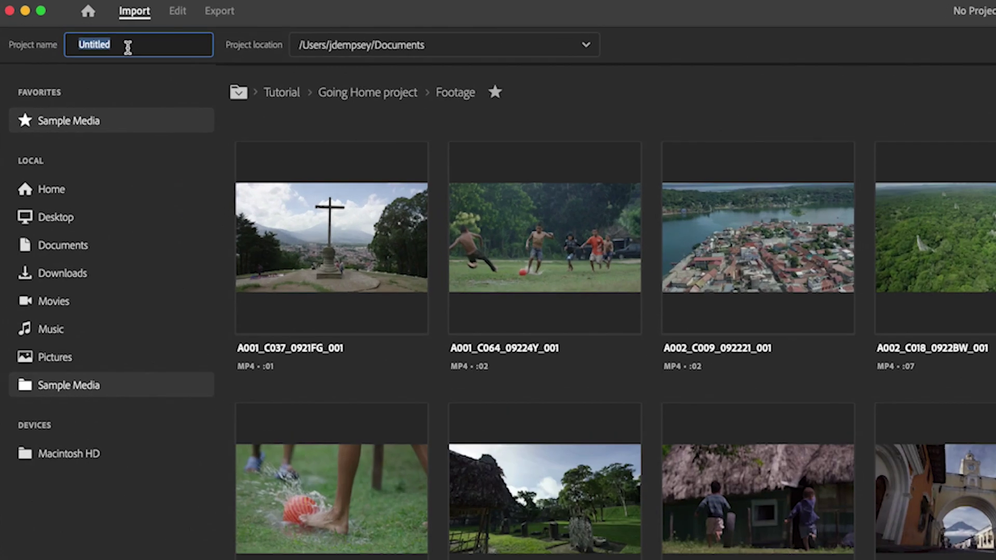
type("Quote Pro")
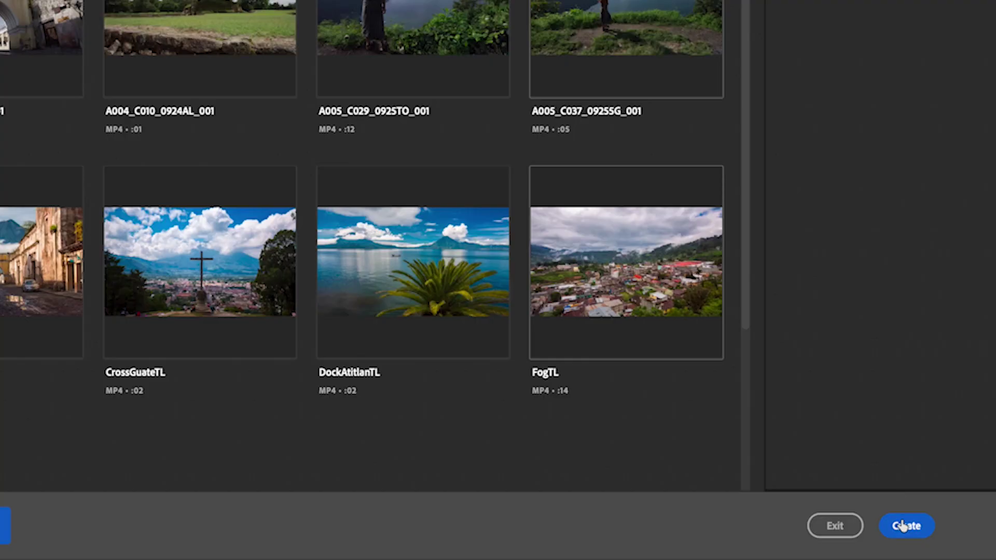
left_click(901, 527)
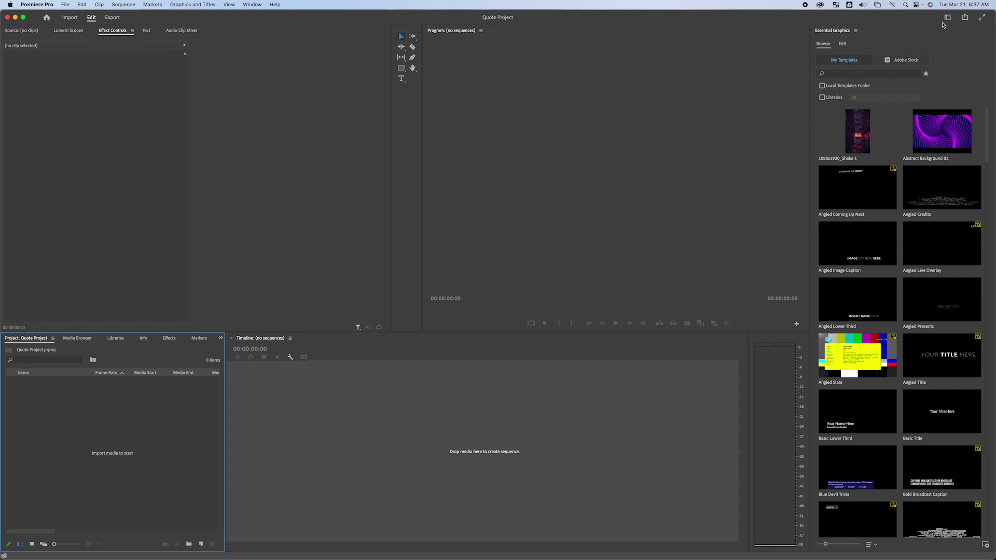
Switch to the Editing workspace and reset it to its saved layout
left_click(948, 20)
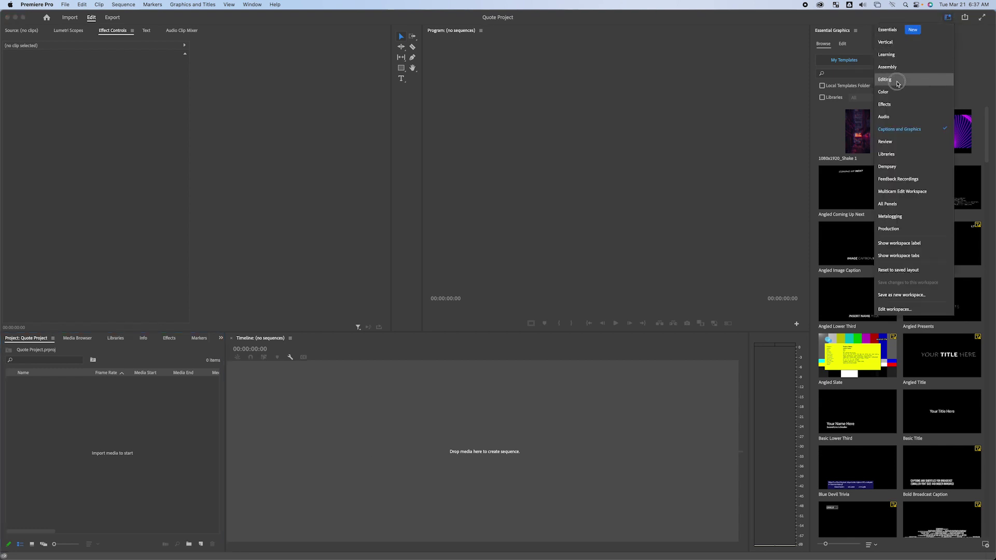
left_click(899, 82)
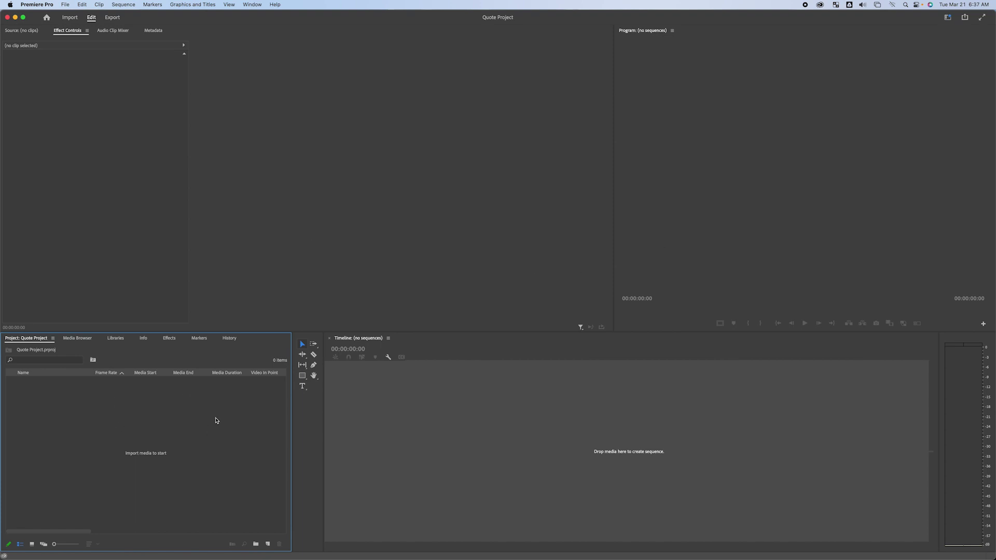
left_click(254, 4)
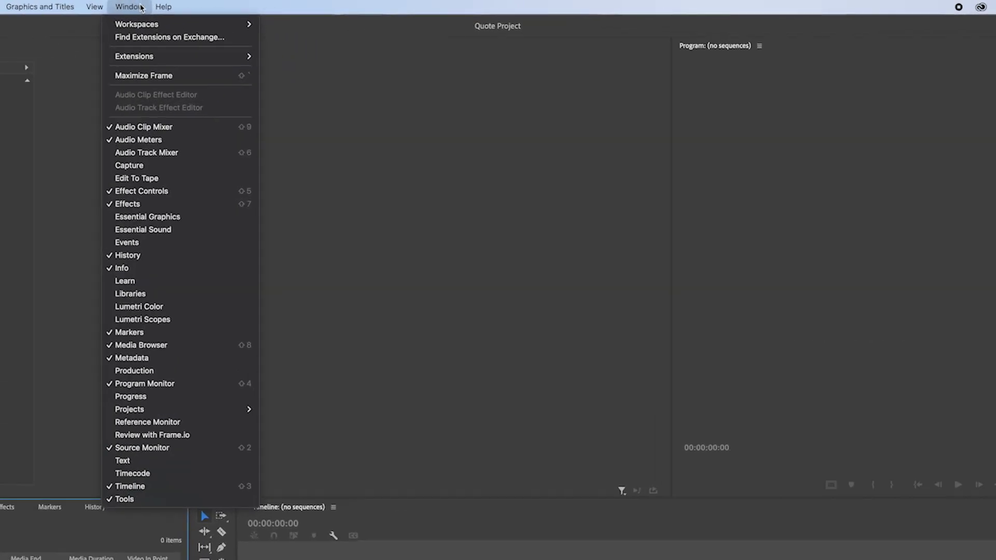
mouse_move(260, 16)
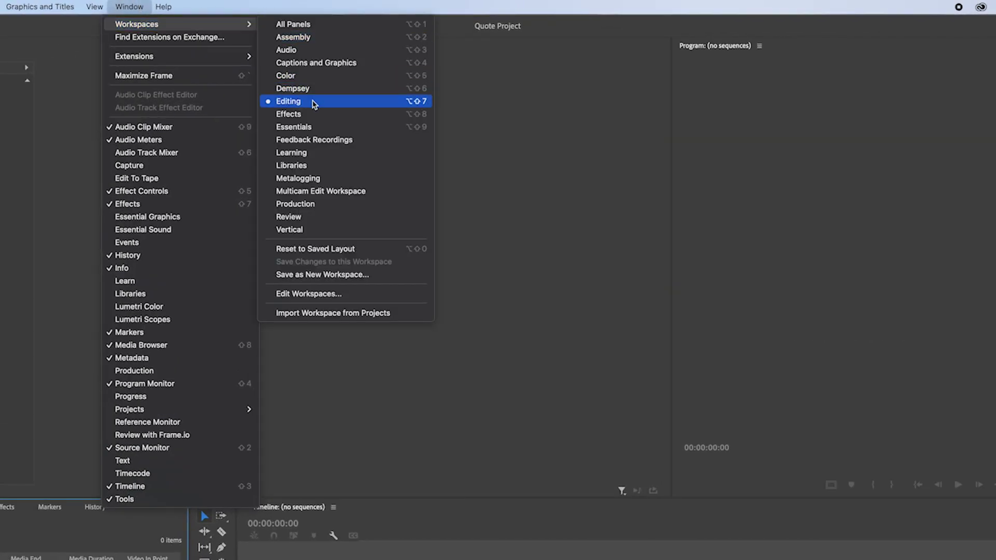
left_click(353, 253)
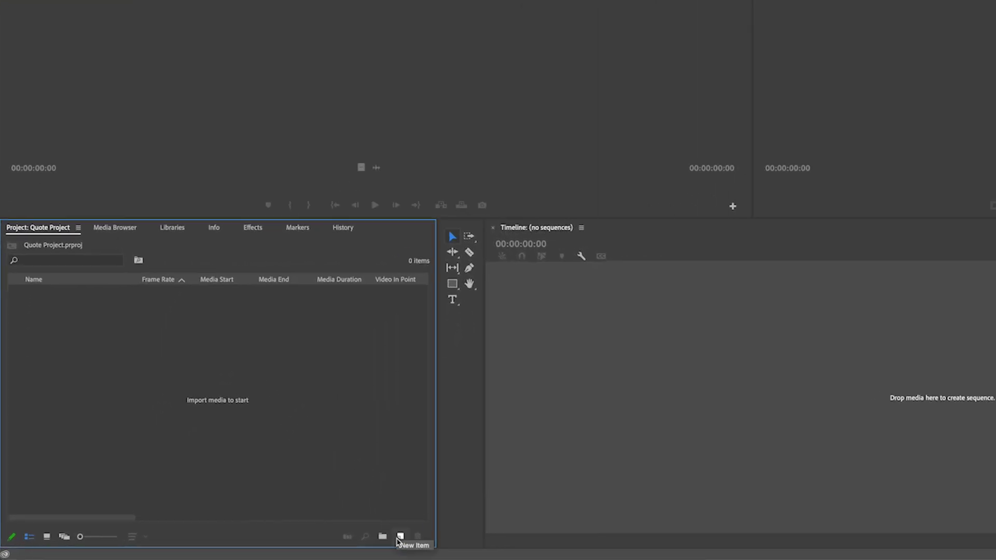
Start a new sequence using the AVCHD 1080p30 preset
left_click(401, 536)
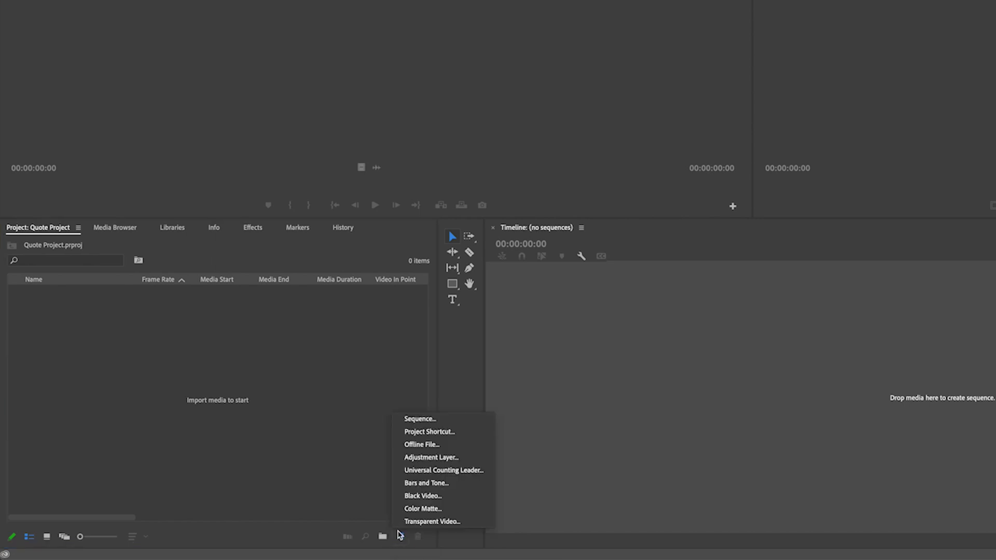
left_click(443, 418)
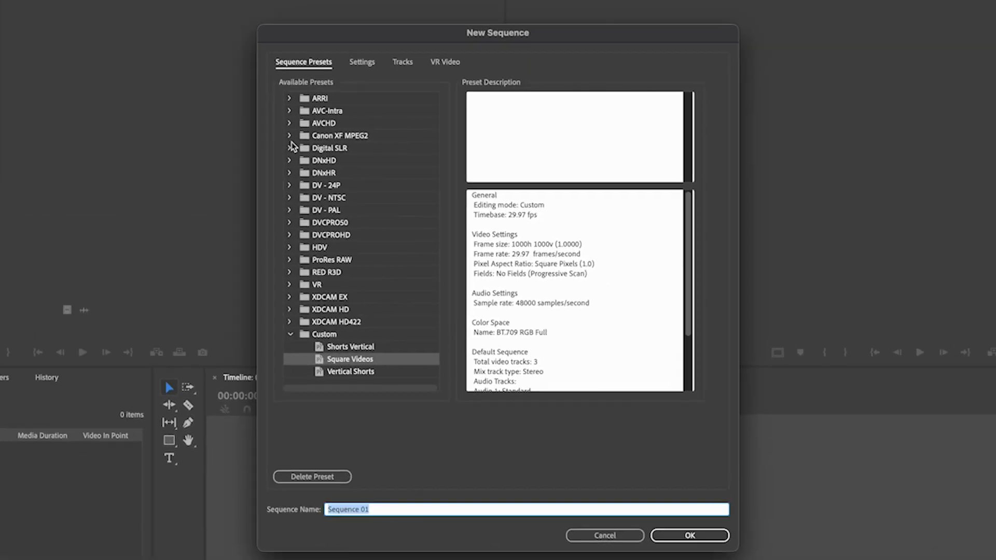
left_click(289, 123)
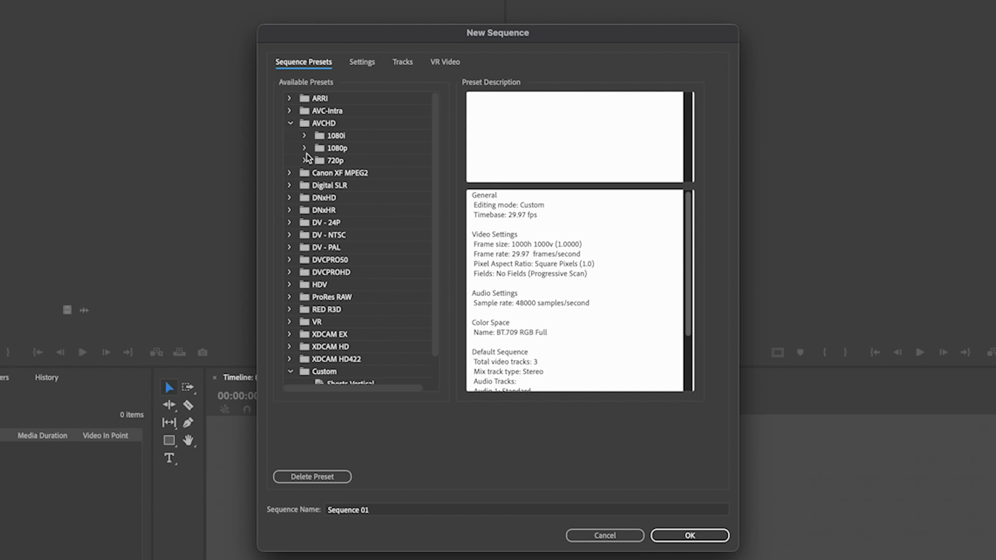
left_click(304, 148)
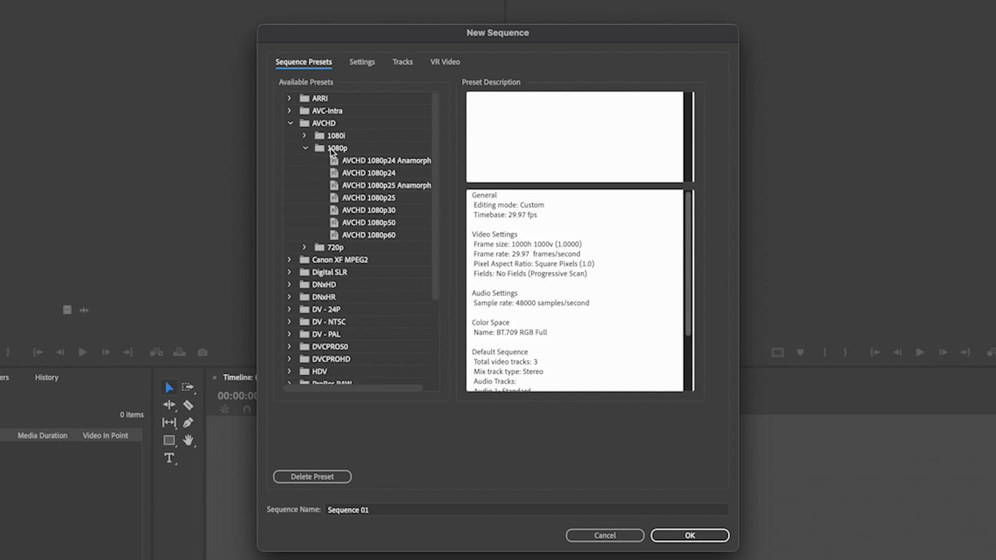
left_click(358, 213)
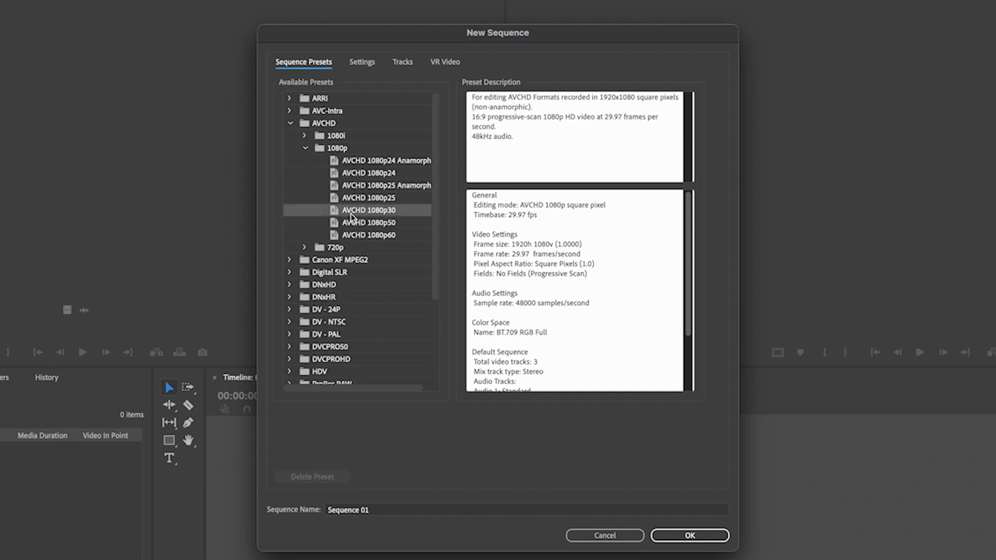
Name the sequence '16 x 9', create it, then deselect it in the Project panel
left_click(382, 515)
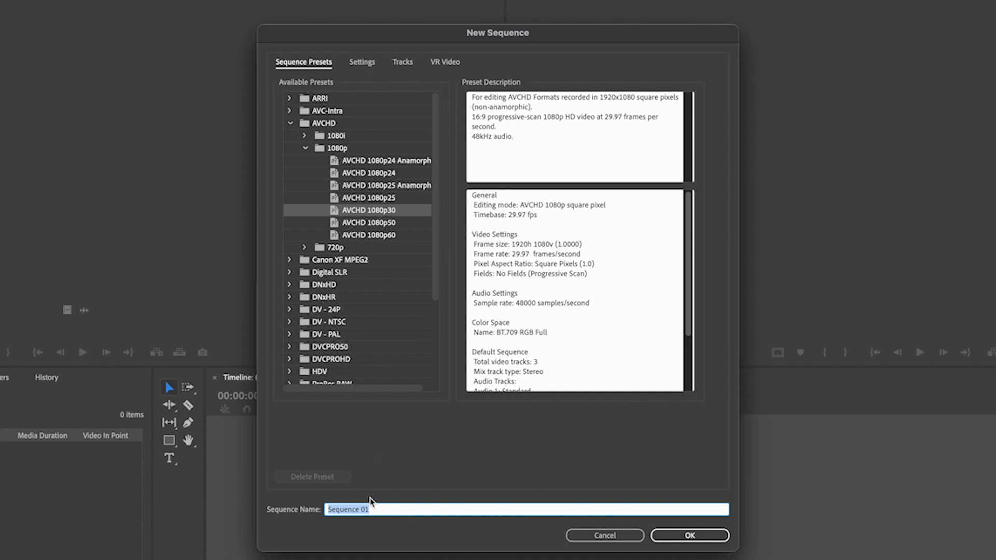
type("16 x 9")
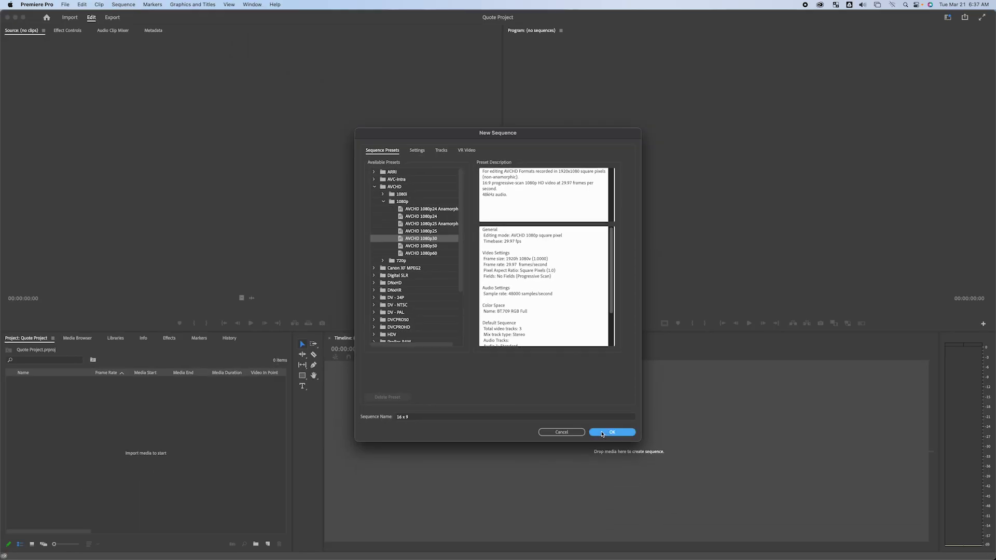
left_click(602, 433)
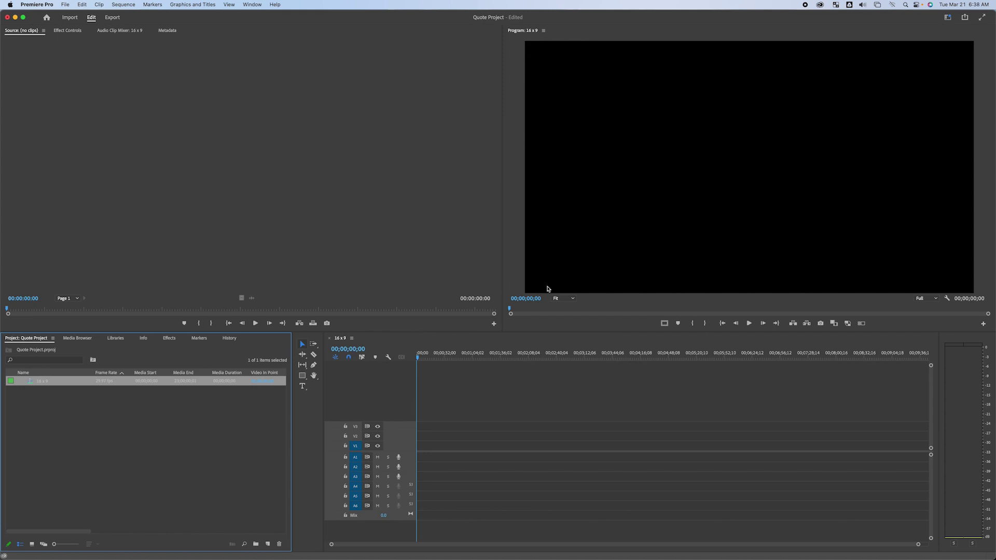
left_click(32, 492)
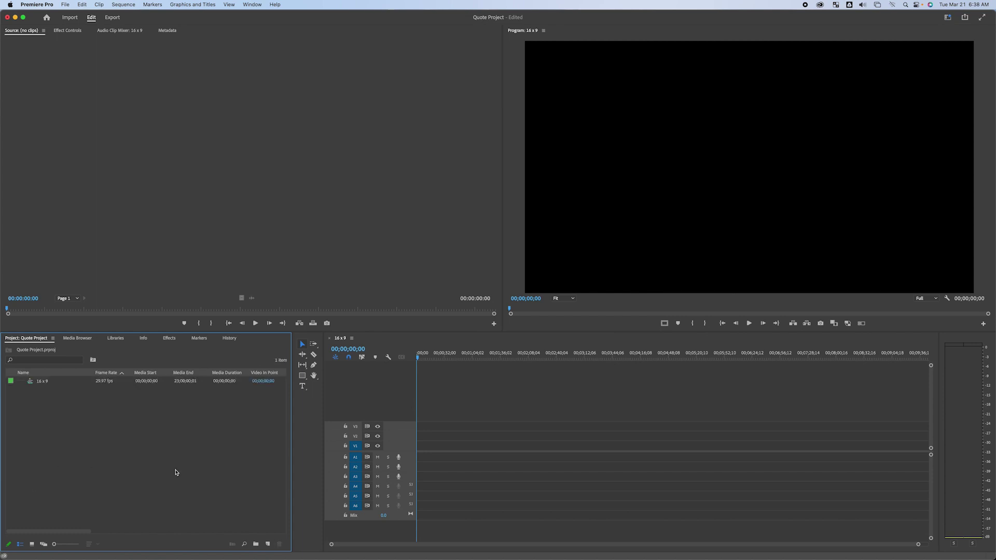
Start another new sequence and set its Editing Mode to Custom in Settings
left_click(268, 544)
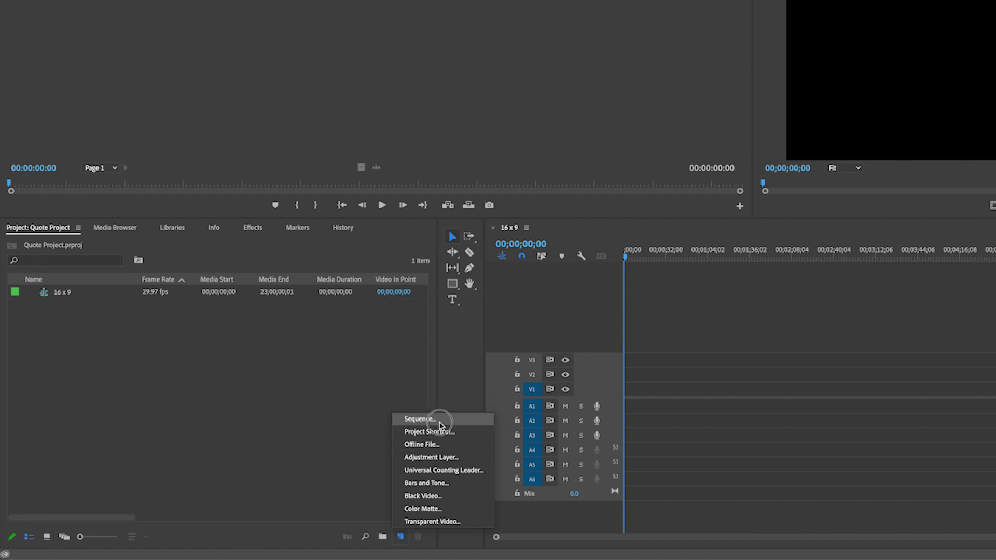
left_click(438, 425)
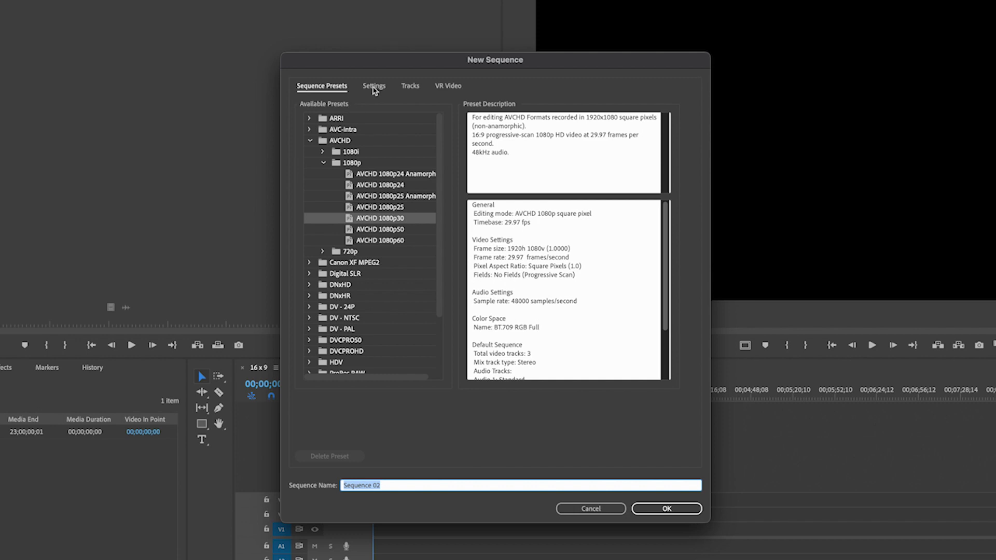
left_click(374, 87)
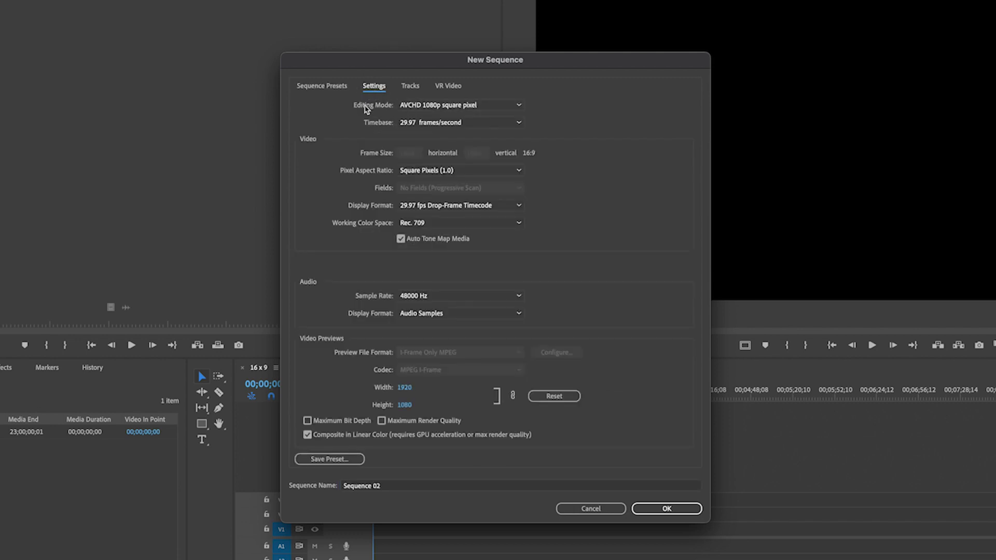
left_click(519, 107)
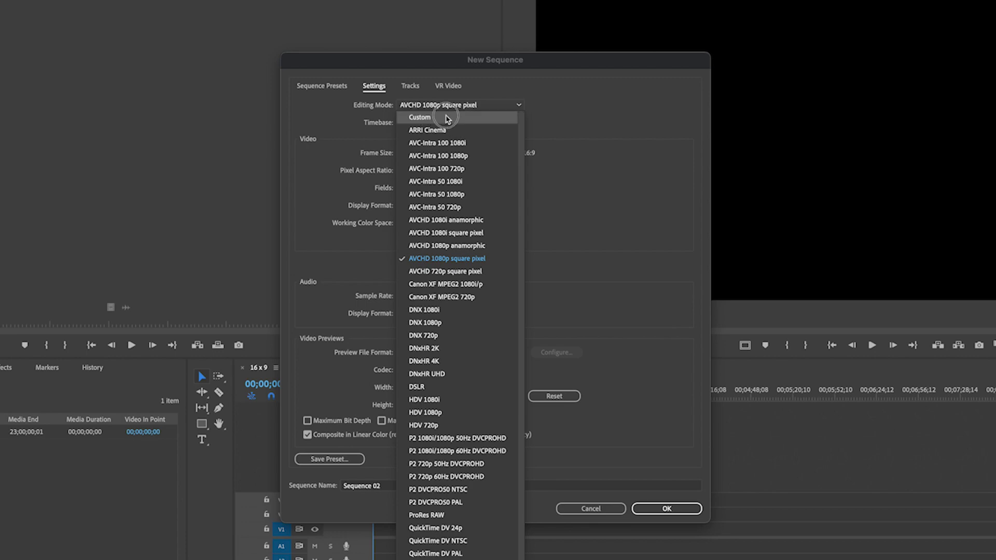
left_click(446, 119)
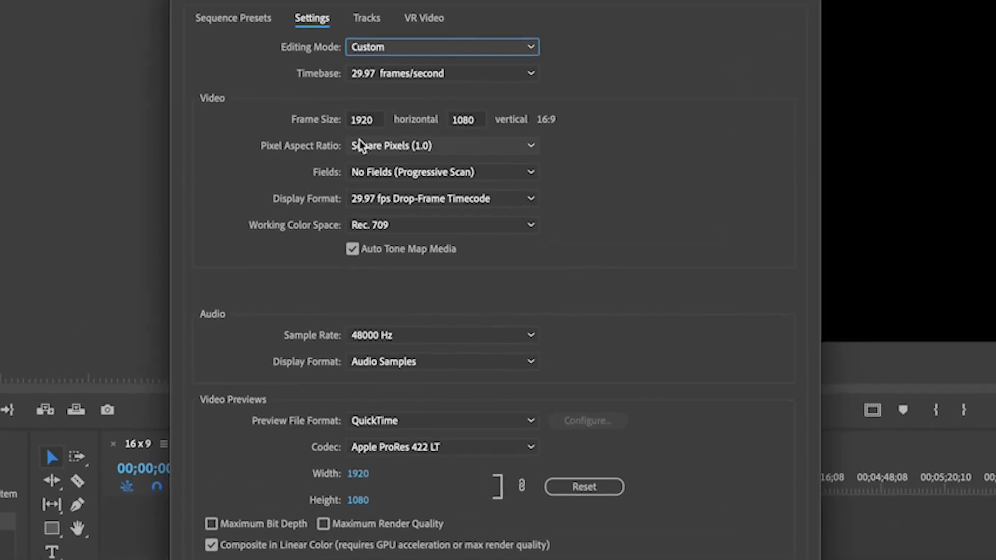
Change the frame size to a 1080x1920 vertical frame, leaving Pixel Aspect Ratio unchanged
left_click(377, 120)
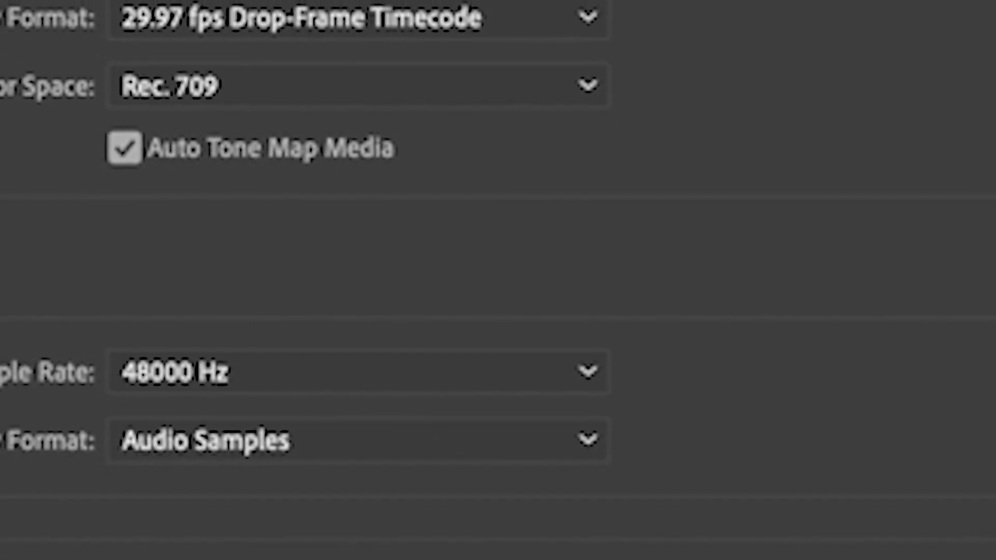
left_click(319, 11)
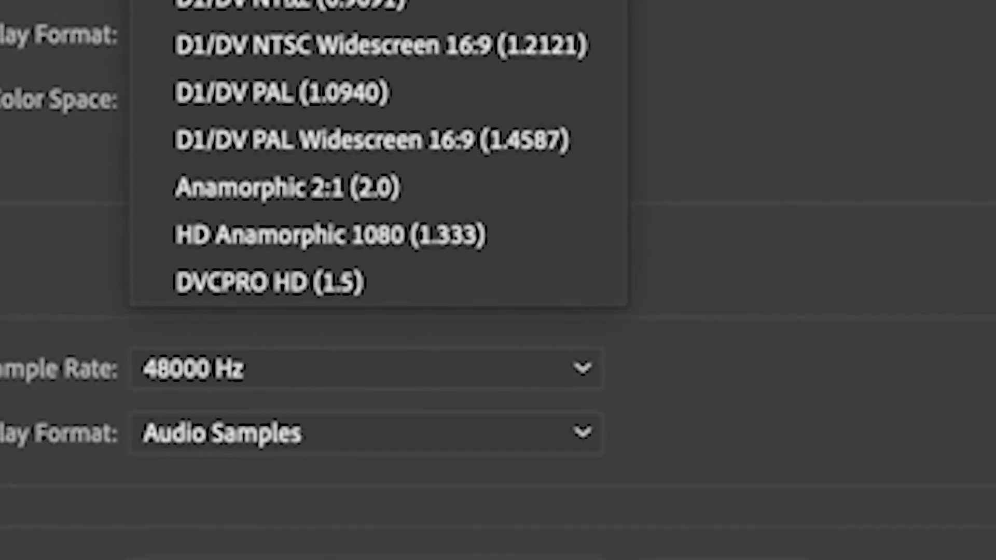
left_click(319, 10)
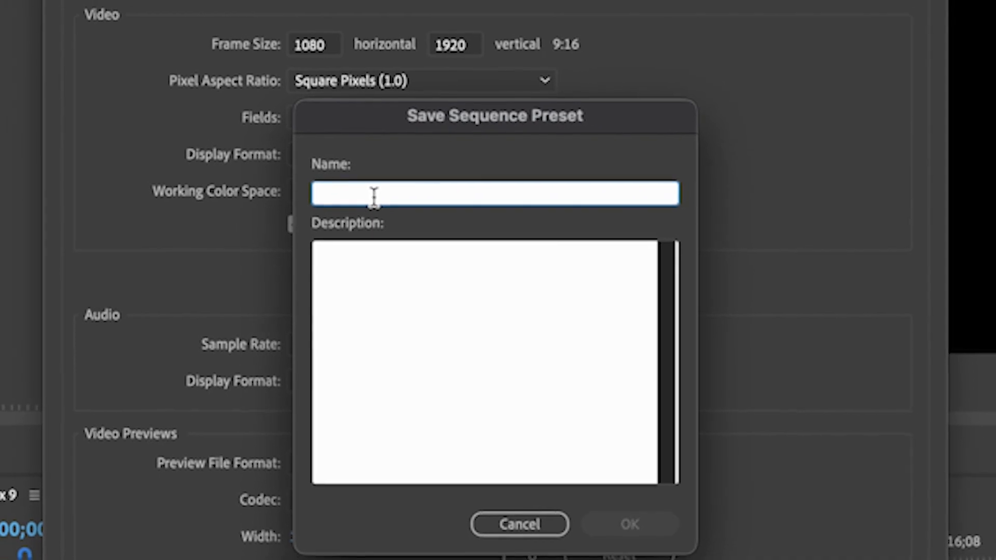
Save the settings as preset '9x16 for Social' and find it under Custom presets
type("9x16 ")
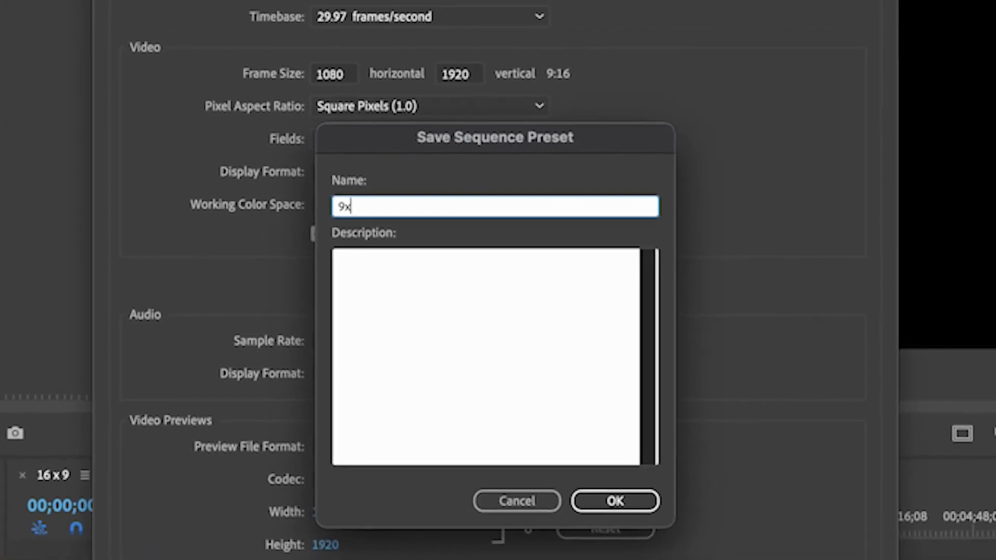
type("for")
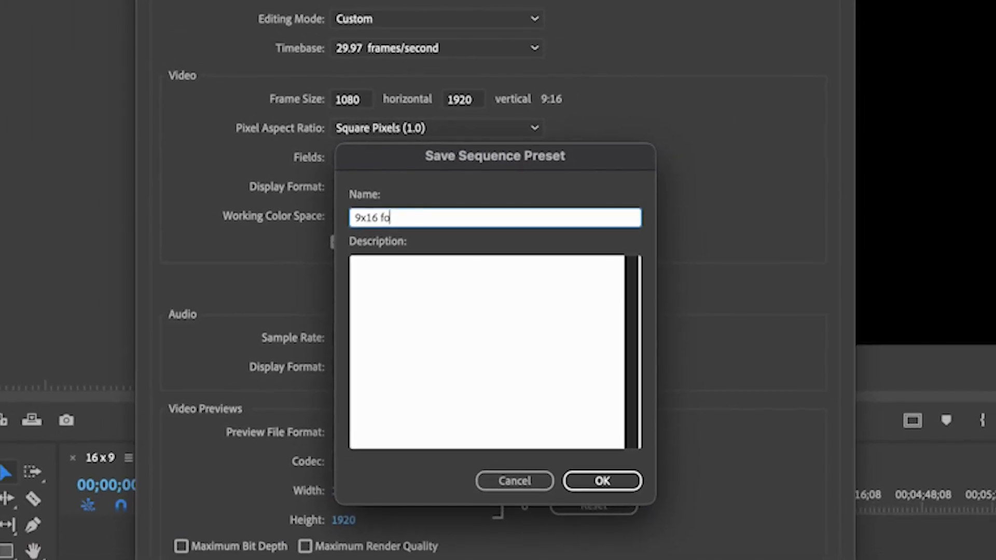
type(" Social")
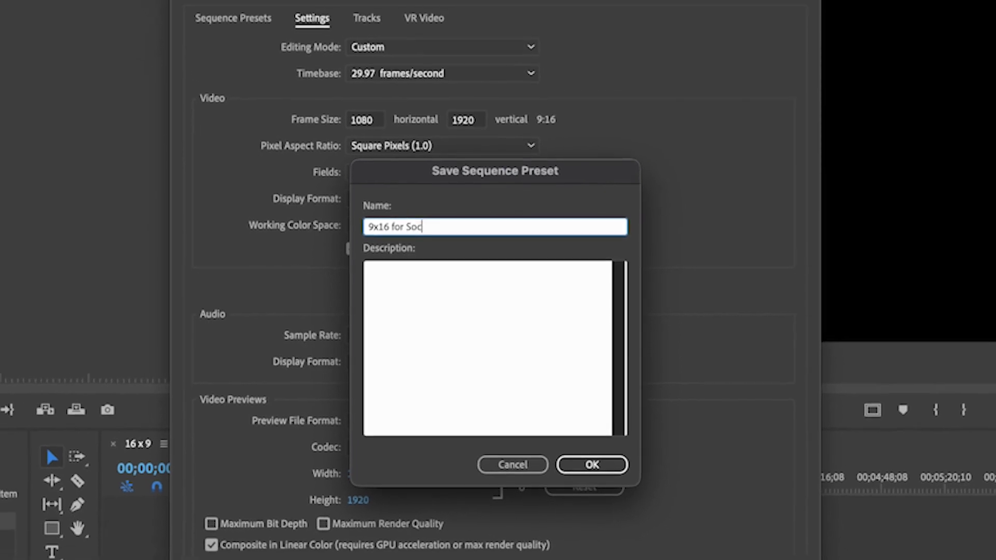
left_click(586, 459)
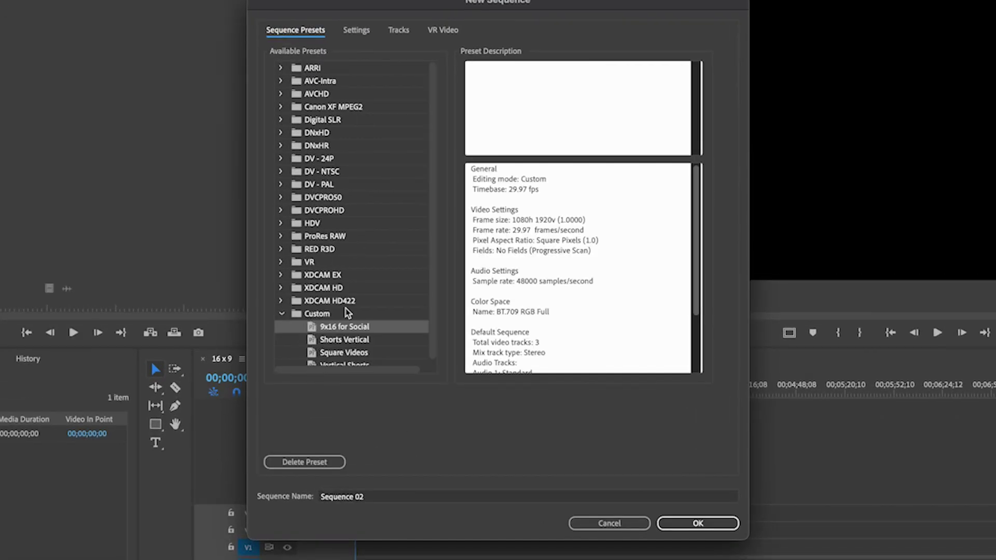
scroll(346, 313, "down", 1)
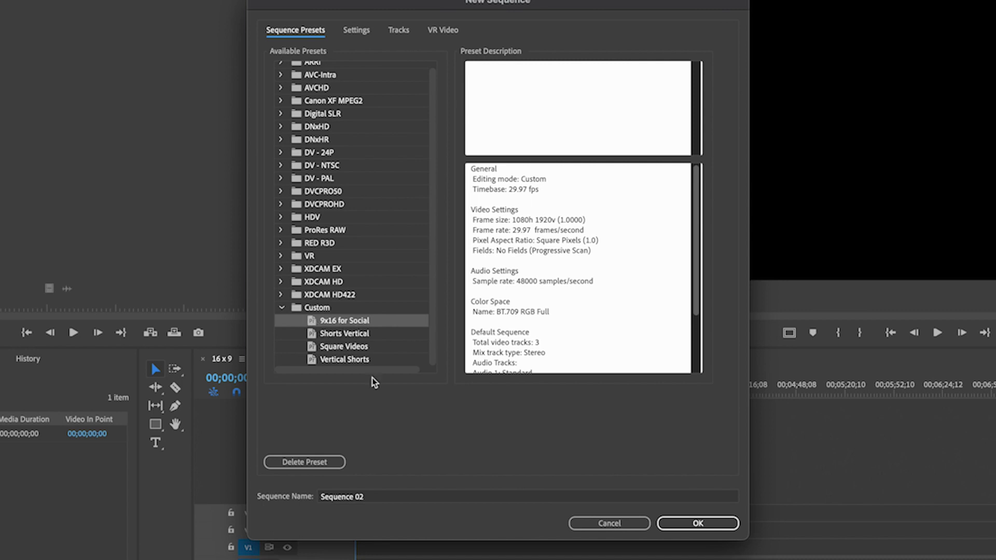
Name the new sequence '9 x 16', create it, and clear the Project panel selection
left_click(380, 496)
double_click(381, 498)
triple_click(381, 497)
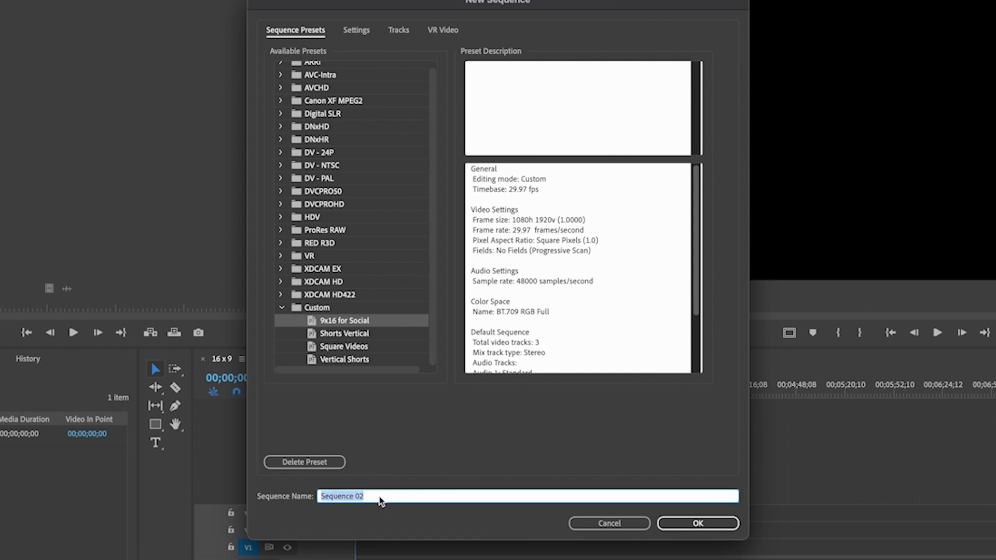
type("9 x 16")
left_click(700, 524)
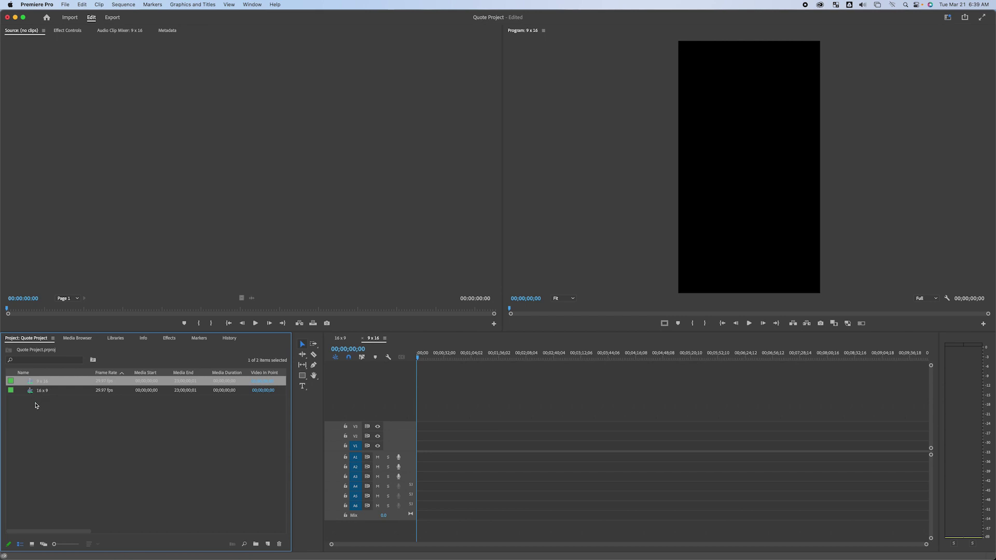
left_click(37, 407)
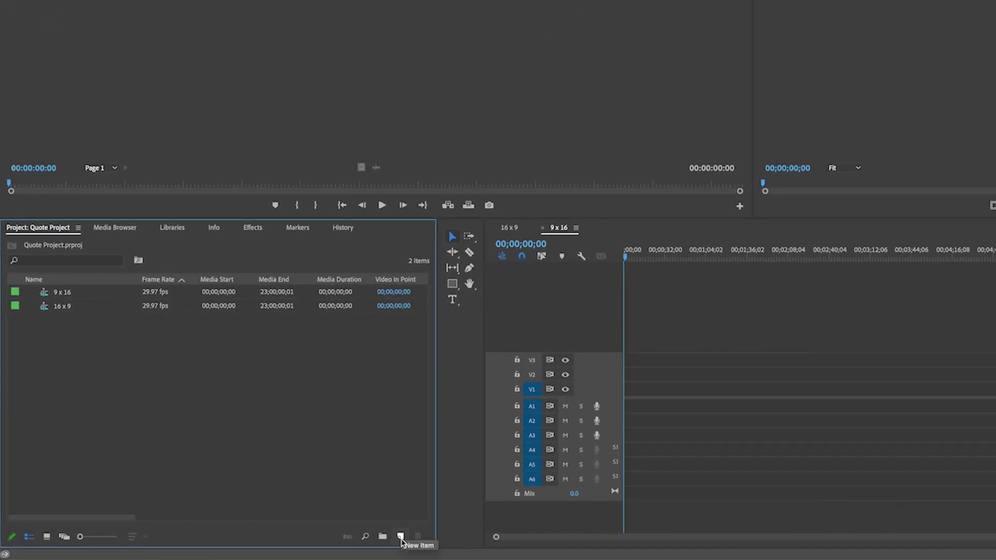
Start a third new sequence, keeping Editing Mode set to Custom in Settings
left_click(401, 539)
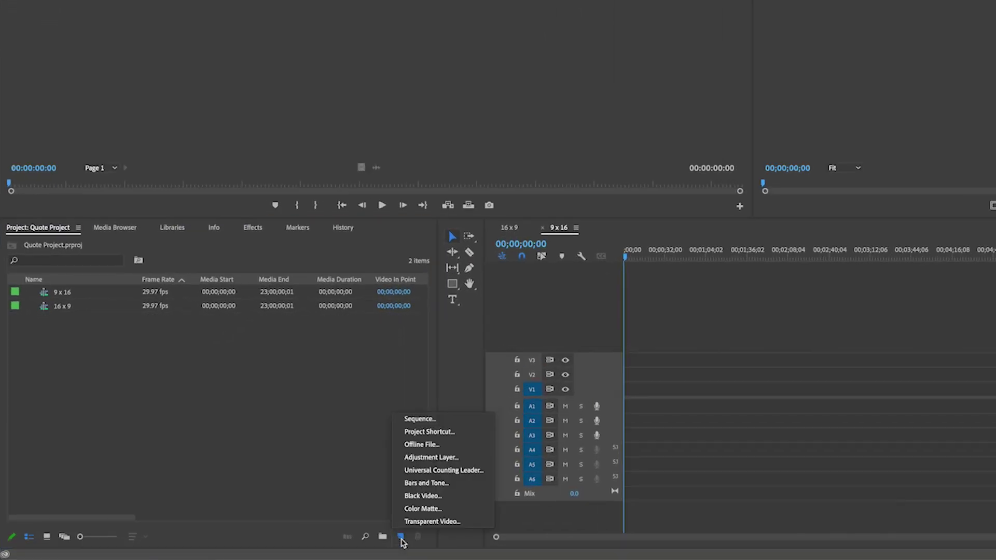
left_click(444, 421)
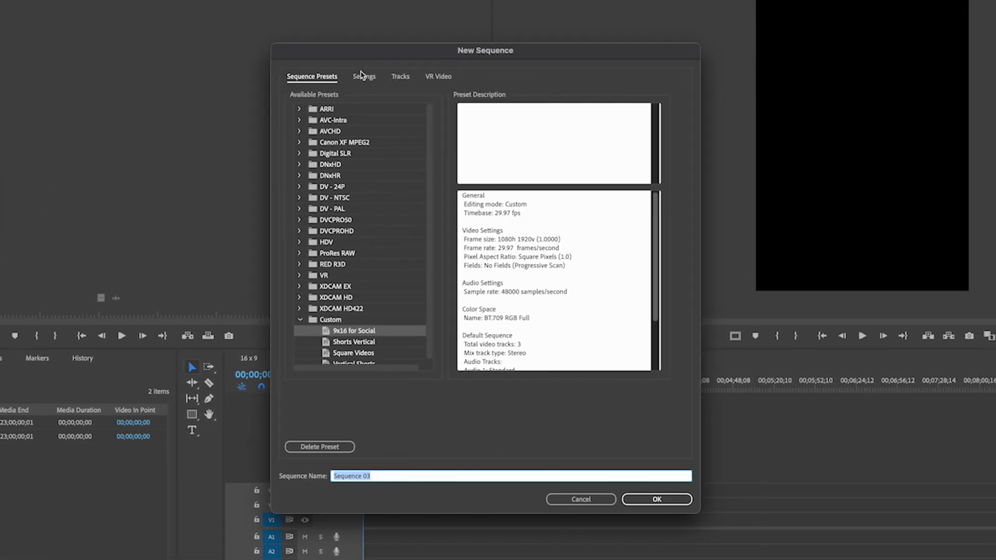
left_click(364, 77)
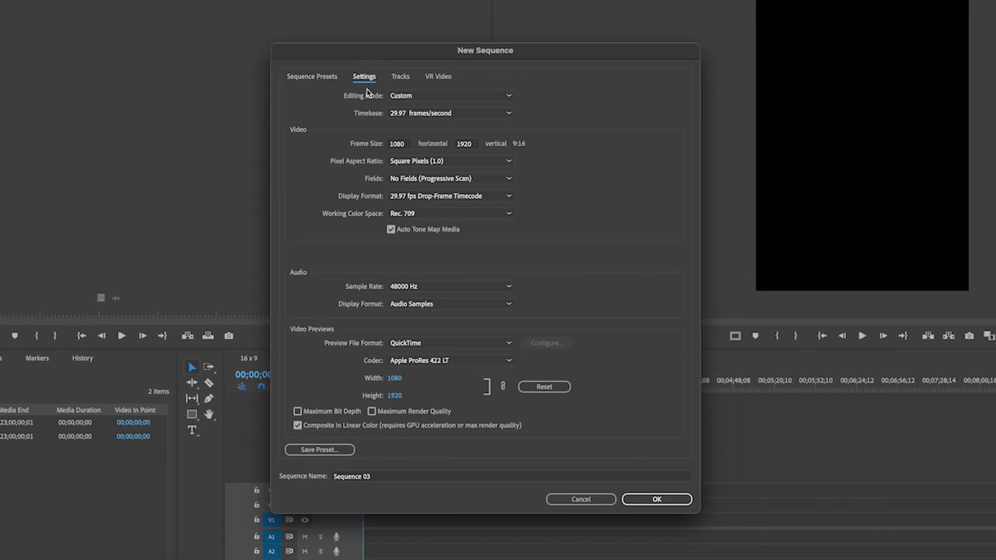
left_click(406, 97)
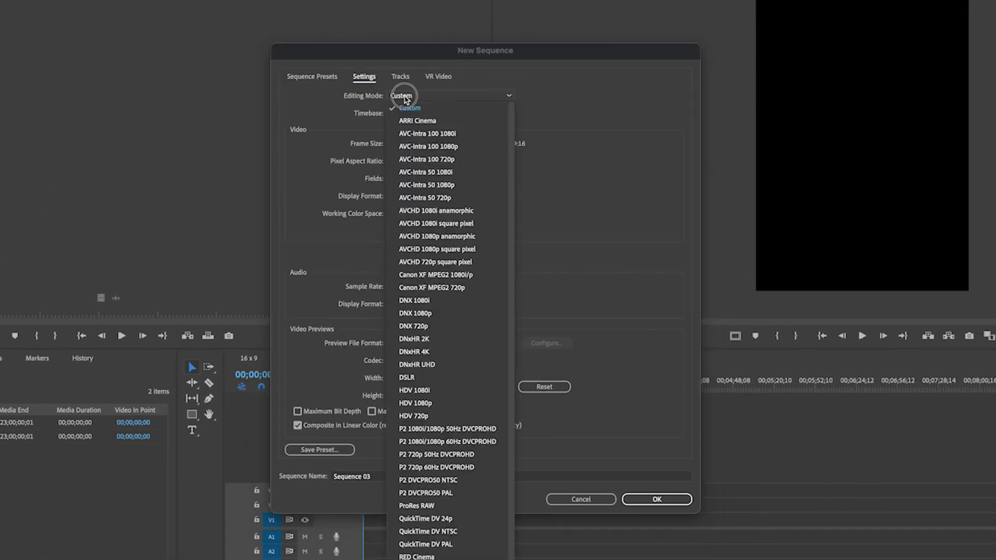
left_click(438, 108)
left_click(453, 97)
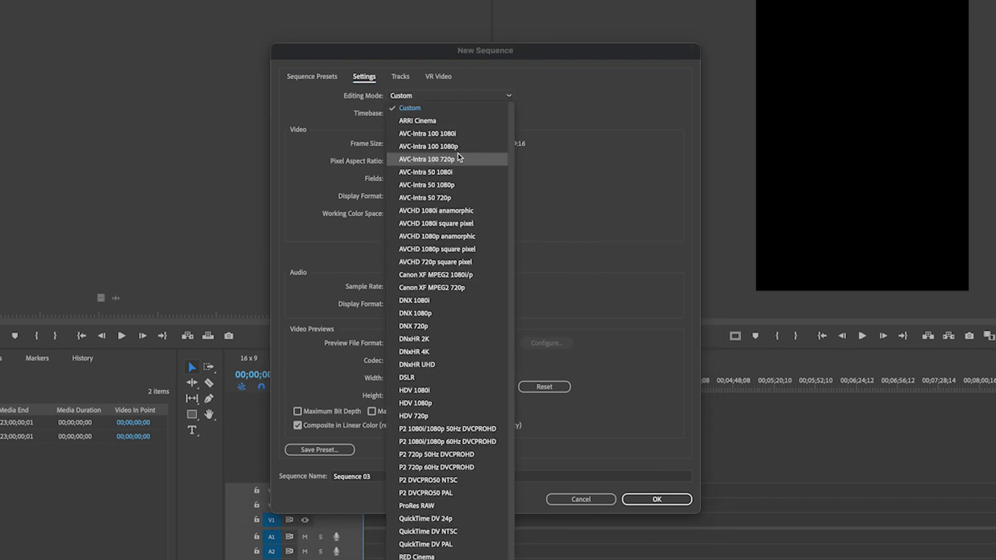
left_click(421, 110)
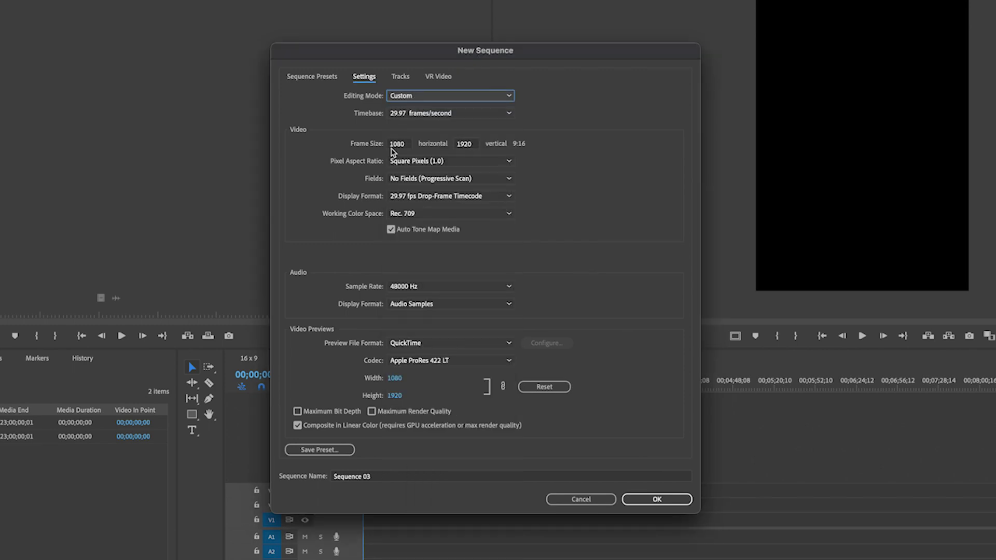
Set the frame size to 1000 horizontal by 1000 vertical for a 1:1 square
left_click(408, 144)
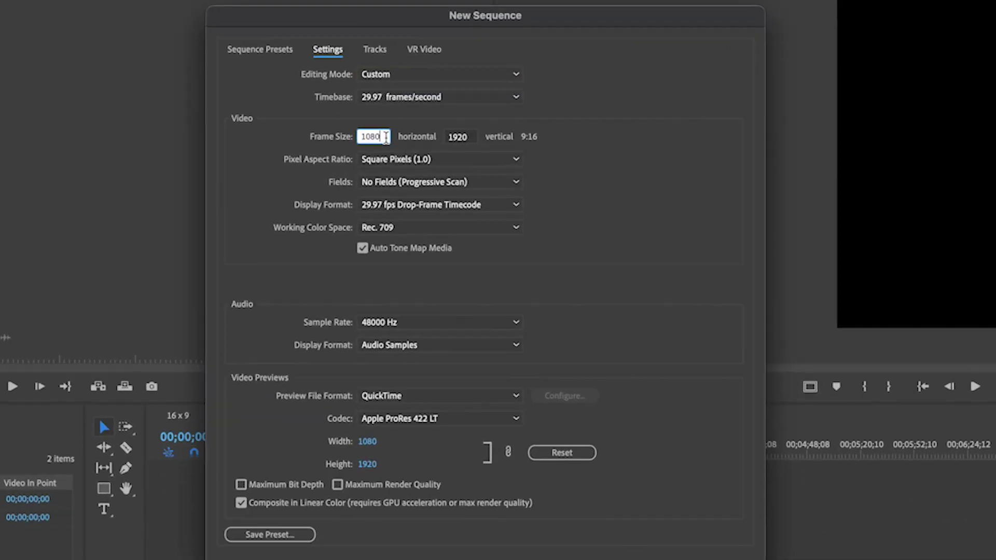
left_click(366, 145)
type("1000")
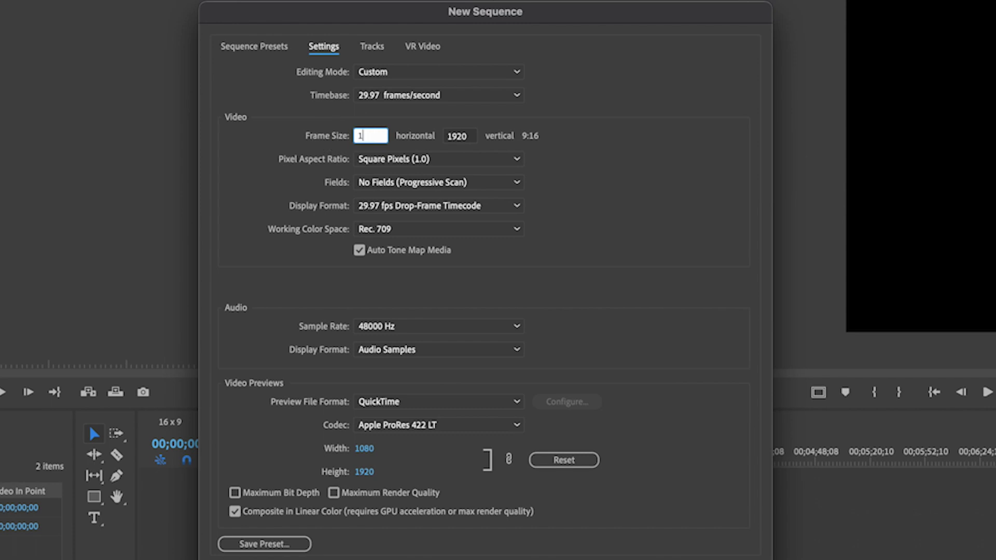
left_click(439, 135)
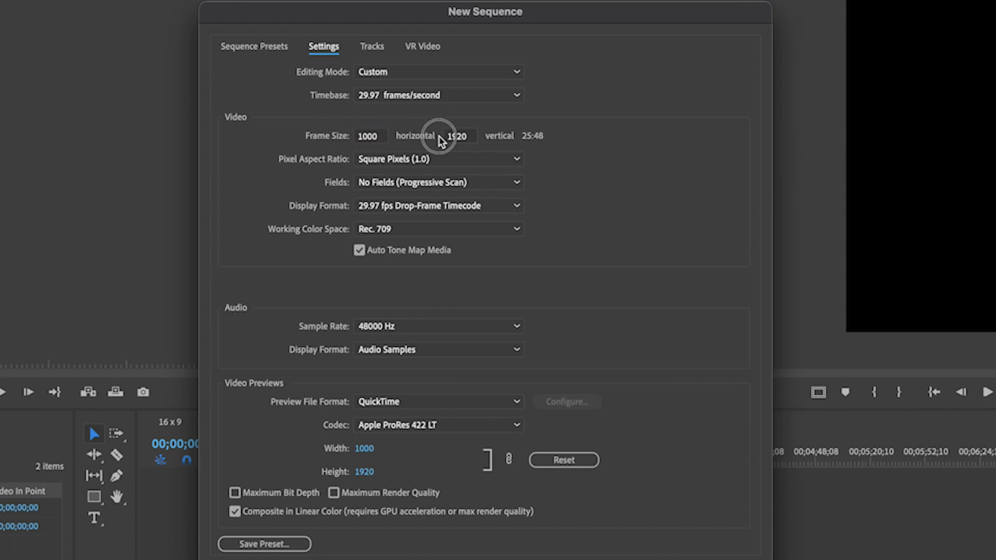
left_click(453, 136)
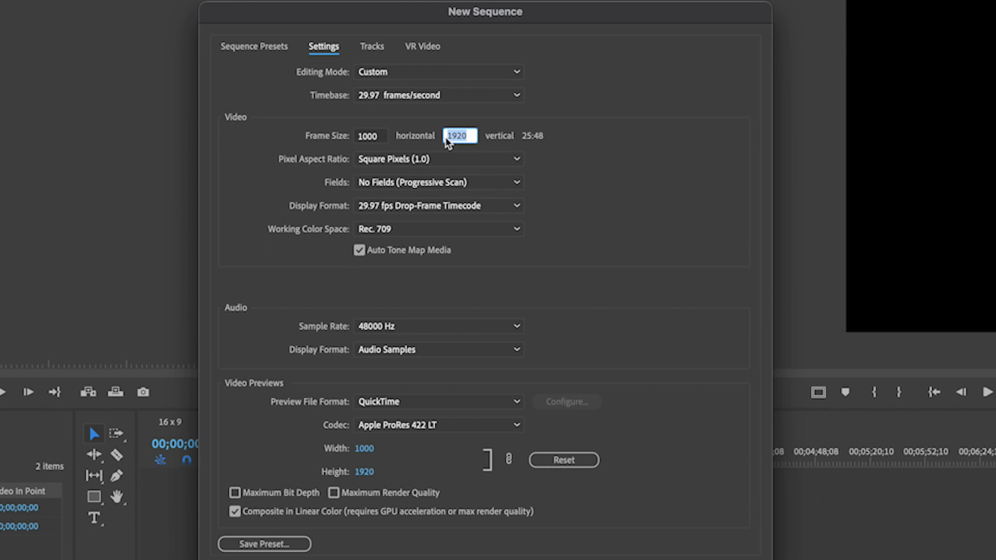
type("1000")
left_click(592, 140)
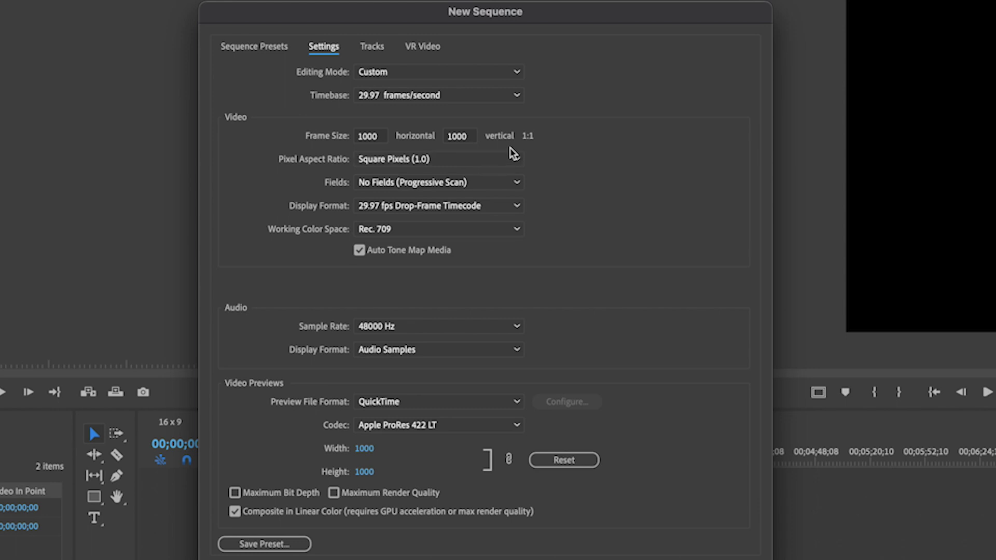
Save the 1000x1000 settings as a custom preset named '1 x 1 Square'
left_click(265, 544)
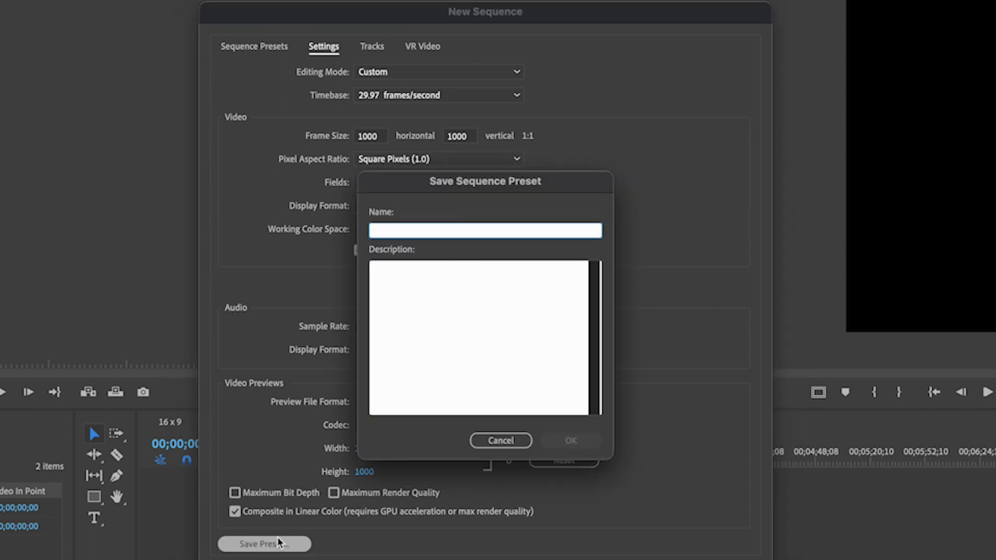
left_click(401, 232)
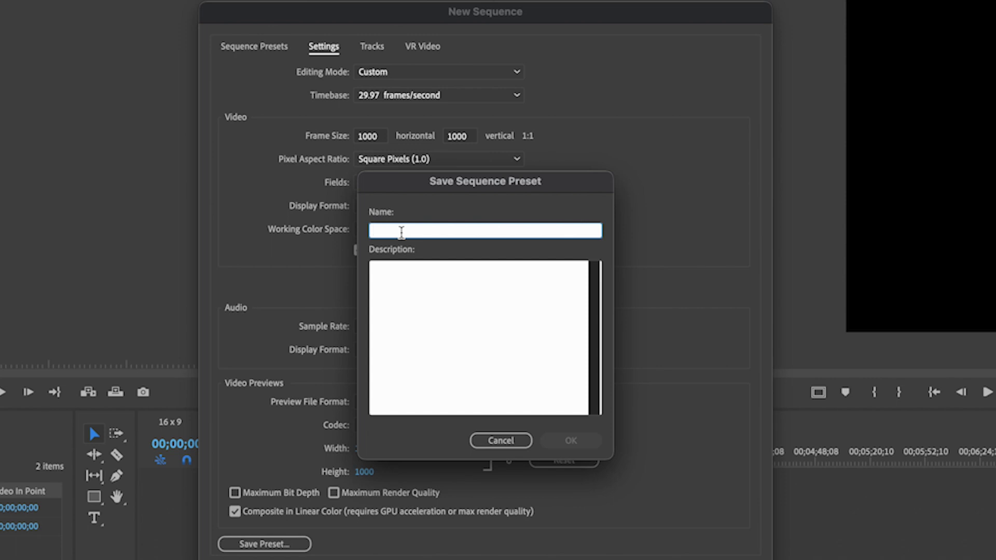
type("1 x 1")
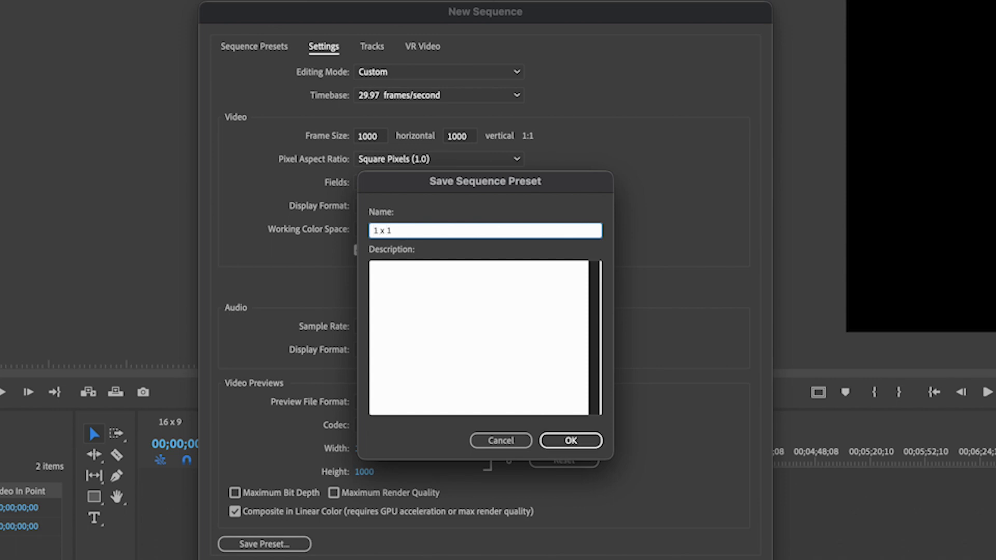
type(" Square")
left_click(570, 441)
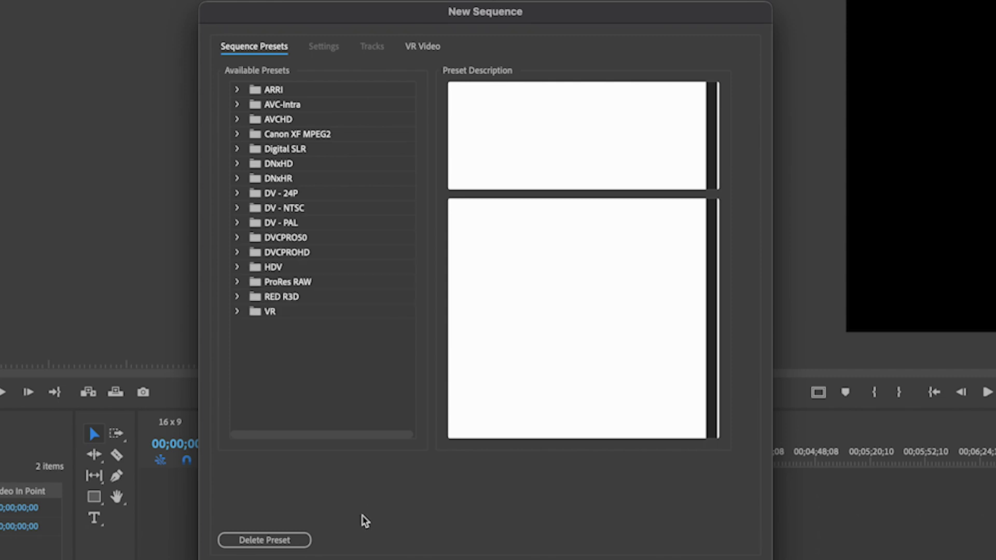
left_click(238, 119)
Choose the Custom '1 x 1 Square' preset, name the sequence '1 x 1', and create it
left_click(239, 120)
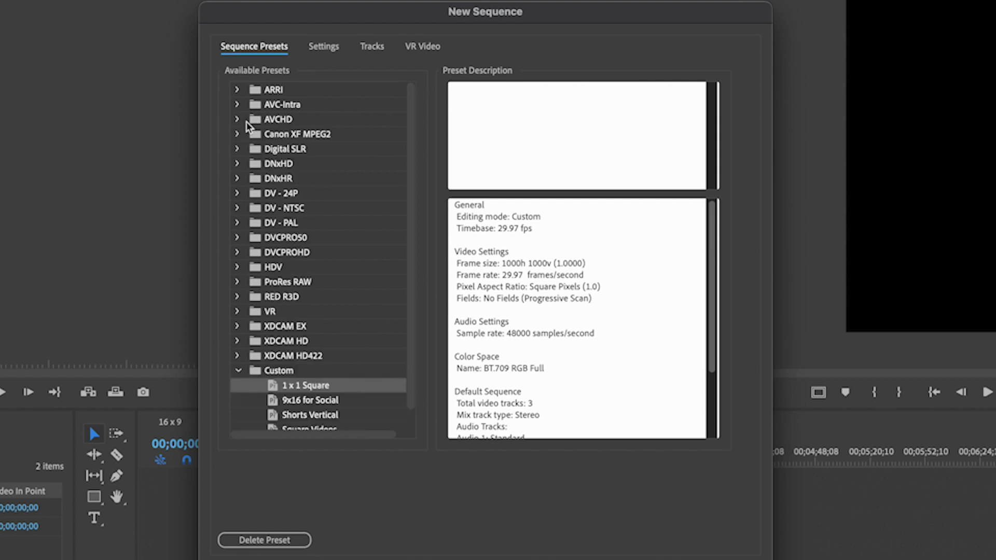
scroll(409, 208, "down", 2)
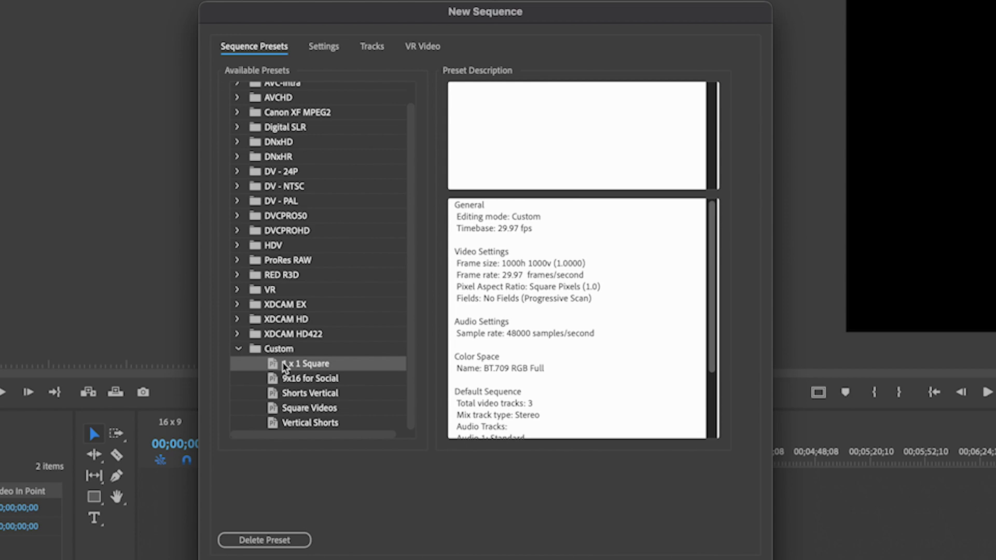
left_click(239, 349)
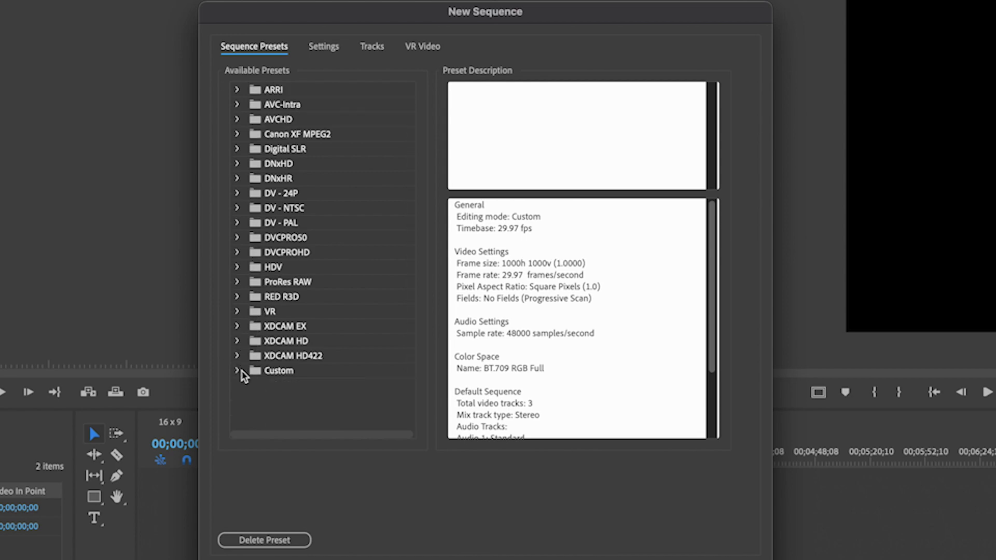
left_click(239, 371)
left_click(277, 386)
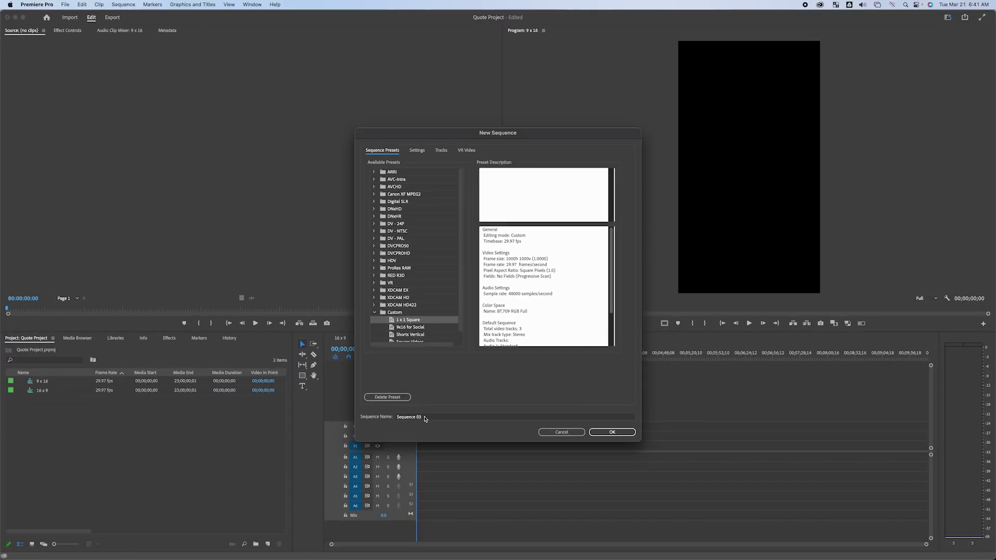
left_click_drag(399, 476, 341, 476)
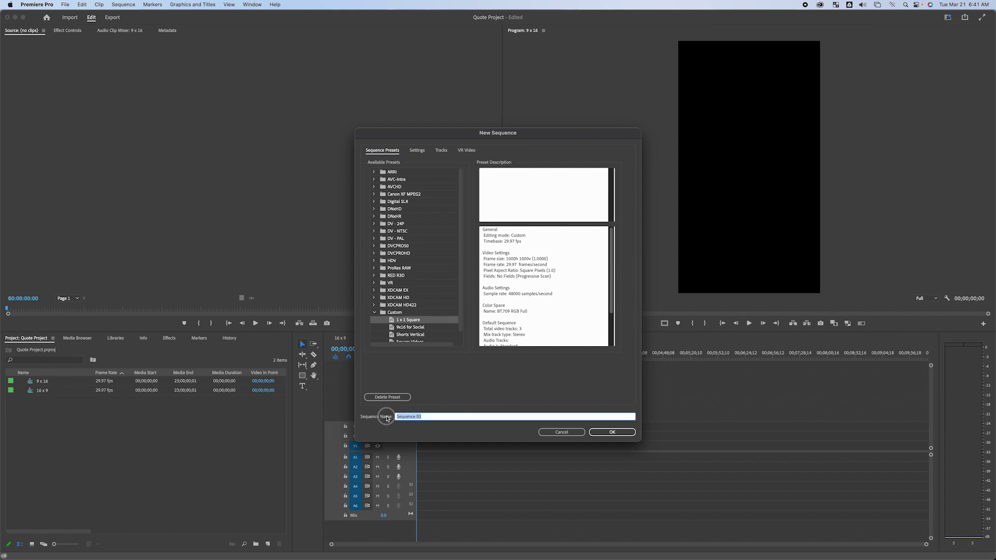
type("1 x 1")
left_click(605, 435)
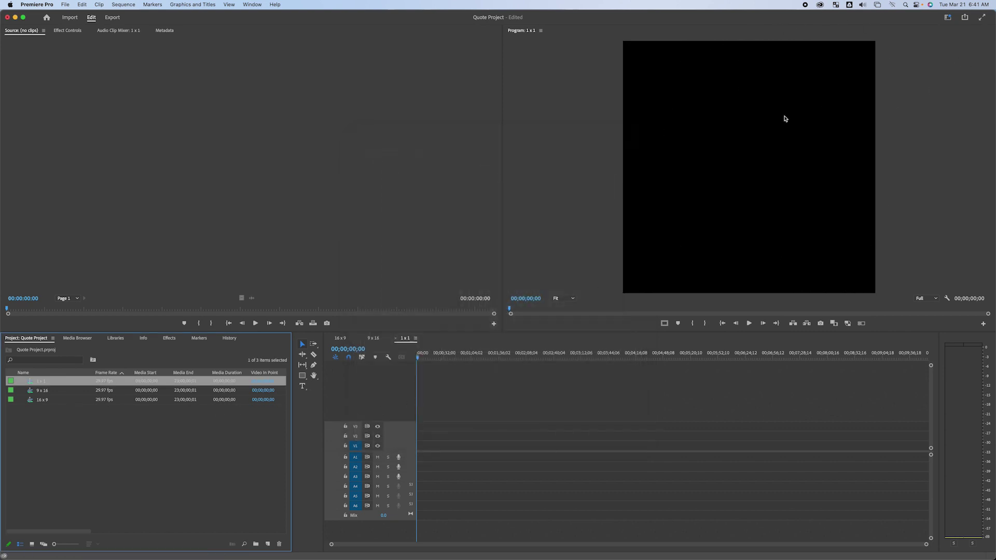
left_click(106, 430)
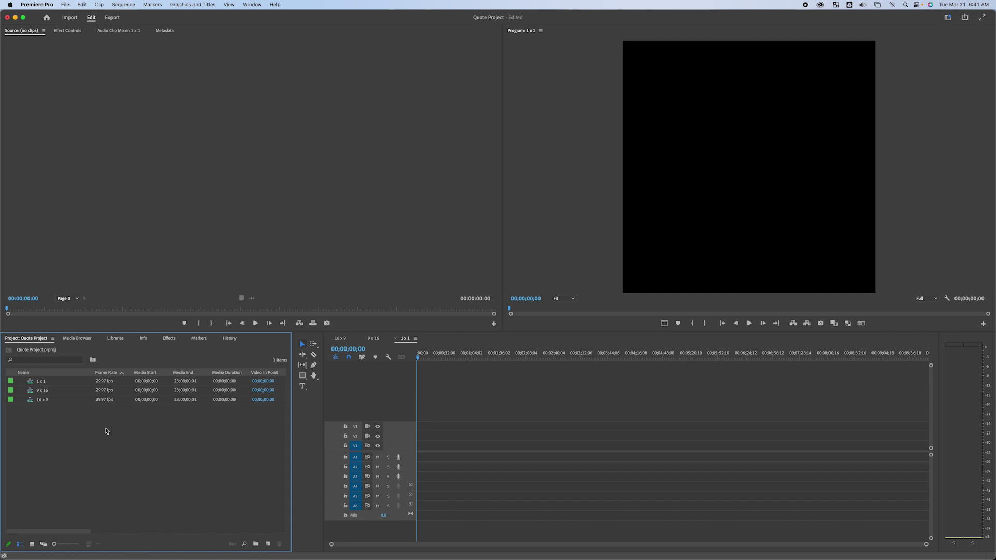